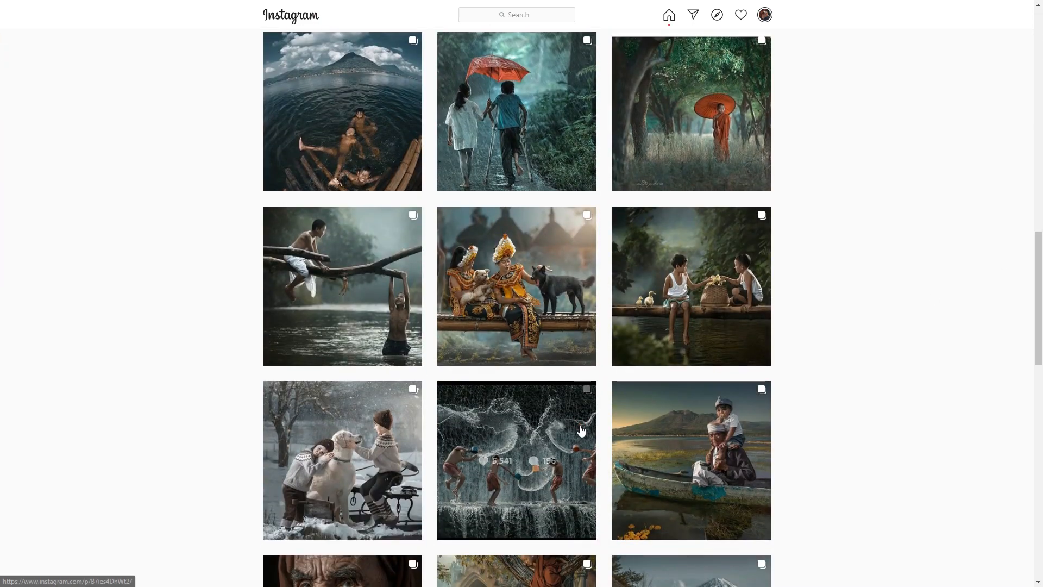
Step: Open the waterfall post in the Instagram photo grid and look through its pictures and the posts after it
left_click(581, 429)
left_click(582, 296)
left_click(582, 296)
left_click(582, 296)
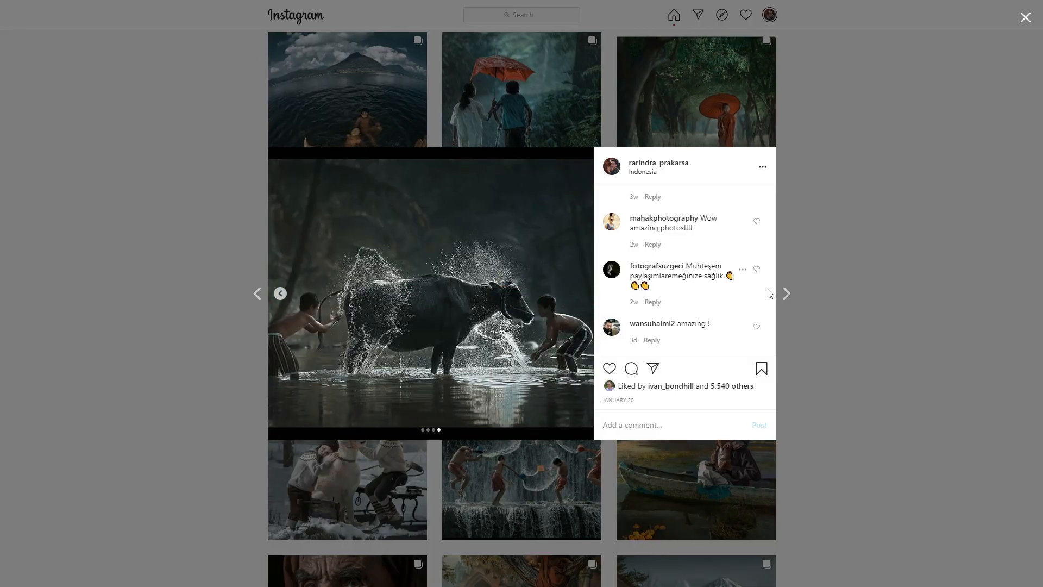
left_click(786, 294)
left_click(787, 293)
left_click(876, 297)
scroll(706, 353, "down", 5)
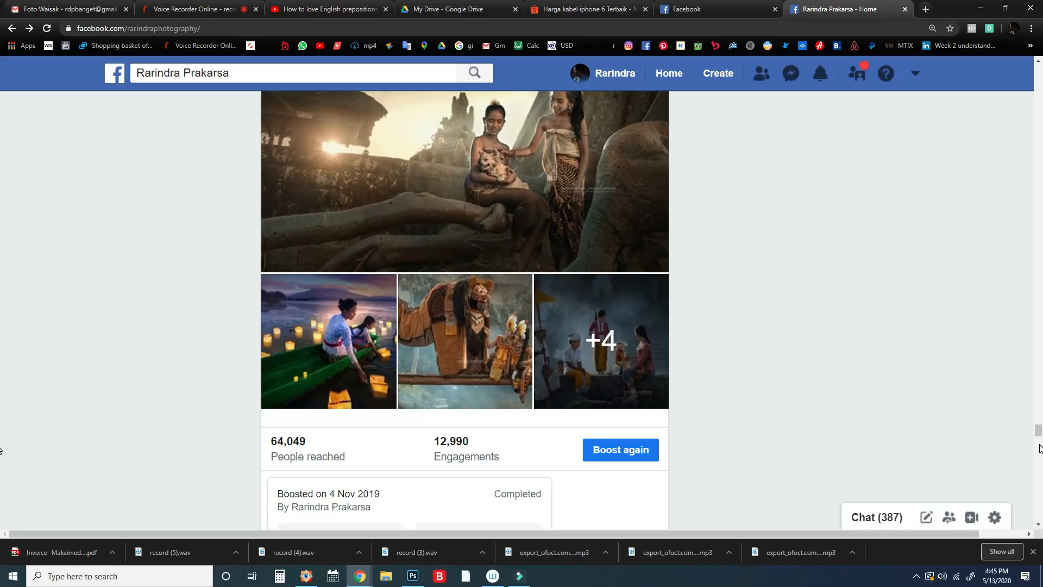
Step: Browse the Facebook photography page and view the photos in the post boosted on 4 November 2019
left_click_drag(1039, 433, 1039, 432)
left_click(380, 440)
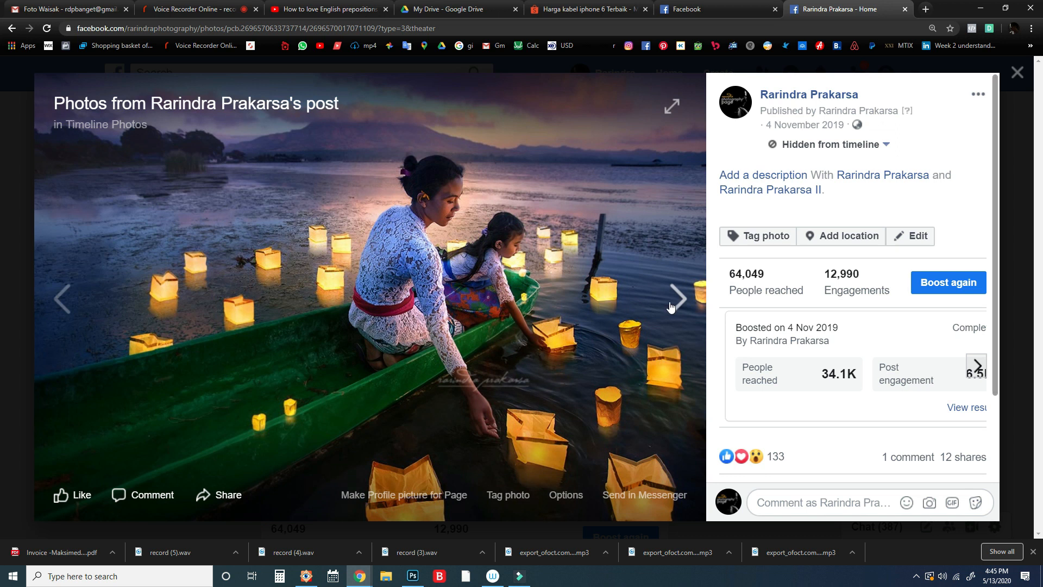
left_click(674, 302)
left_click(674, 302)
left_click(1016, 72)
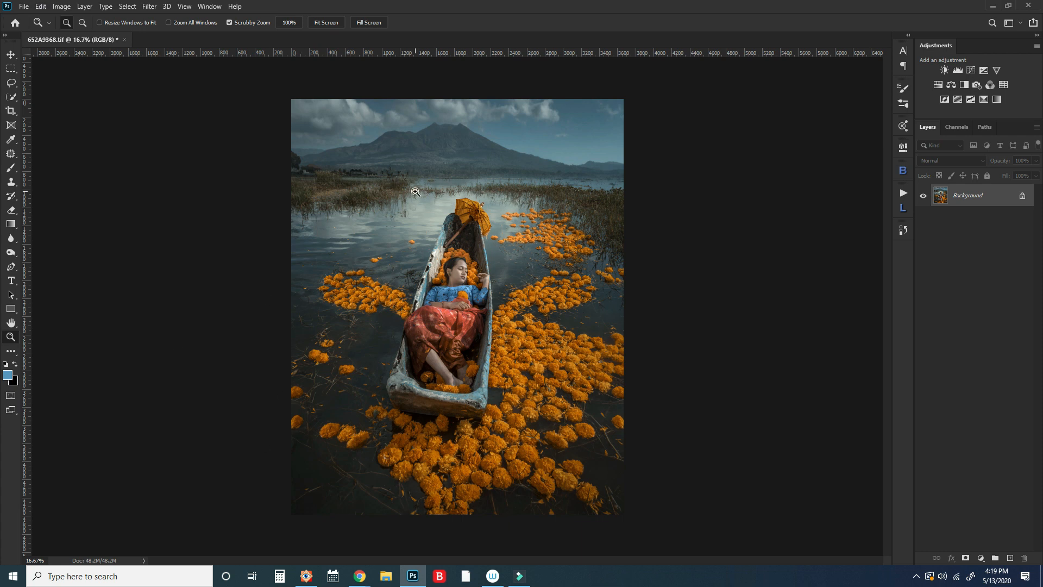
Step: Compare the Adobe RGB (1998) and sRGB previews for the boat photo, and assign the working RGB profile sRGB IEC61966-2.1
left_click(40, 6)
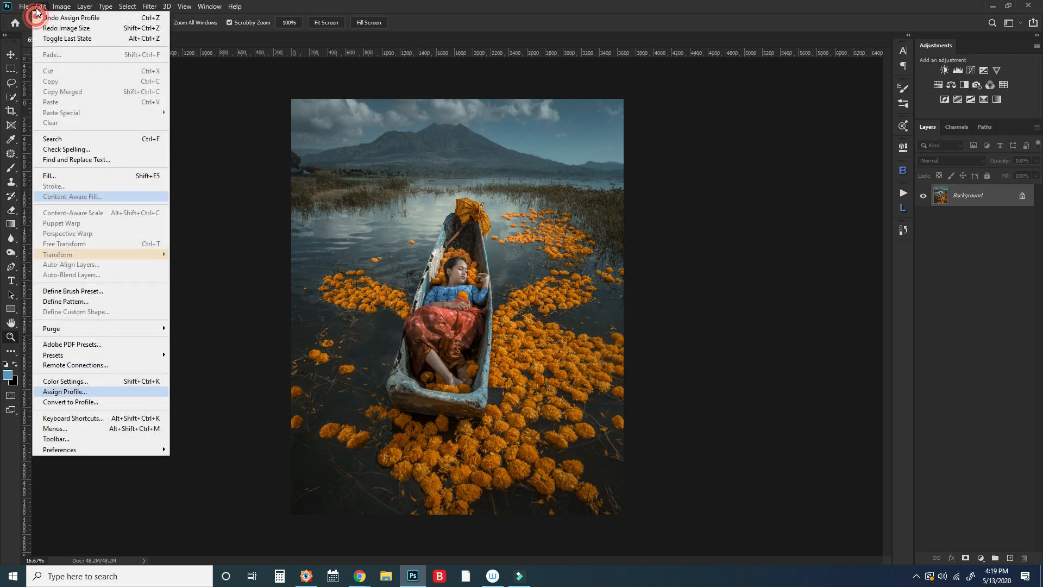
left_click(88, 392)
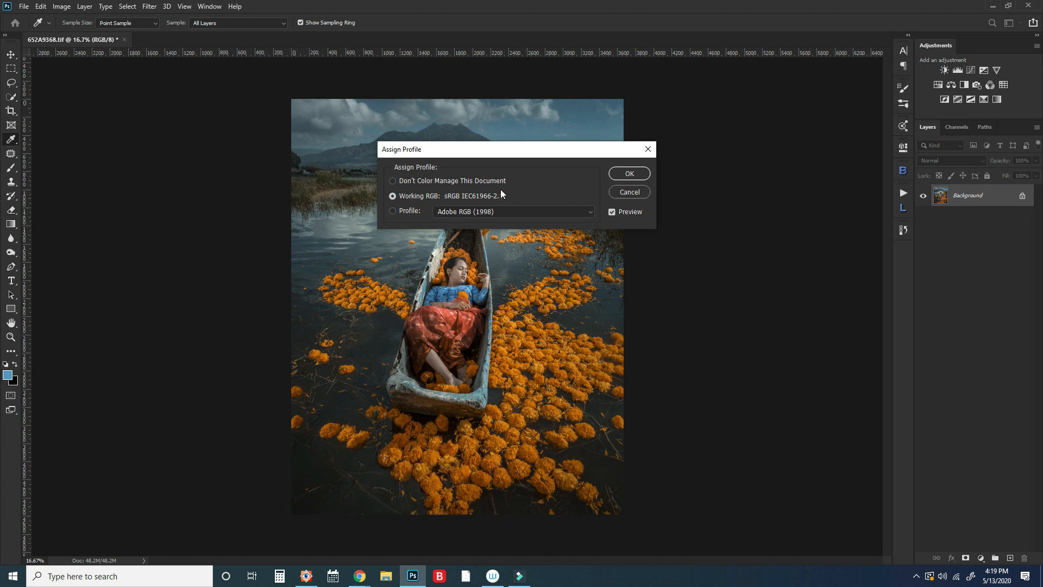
left_click(410, 213)
left_click(410, 197)
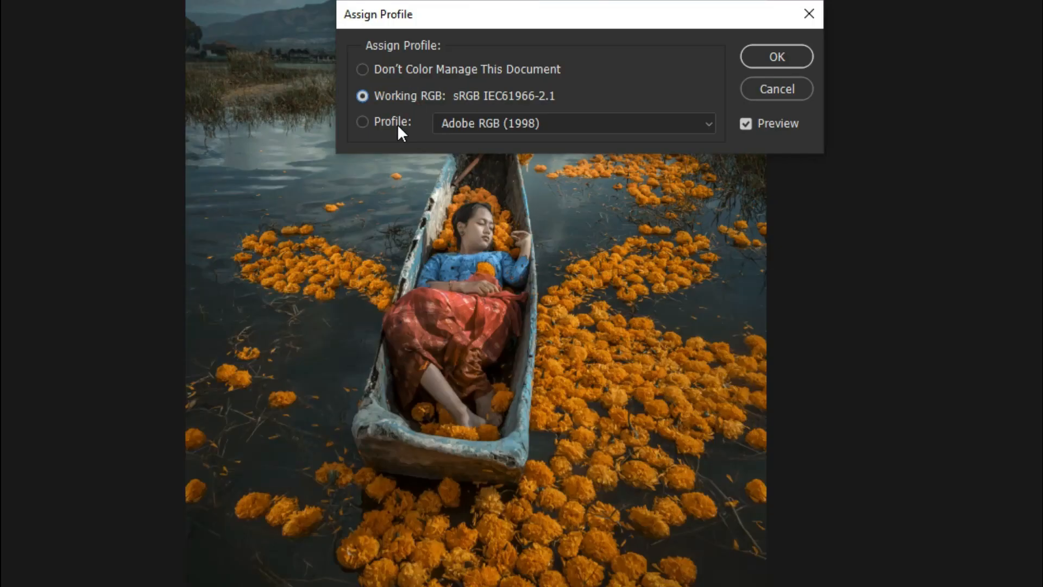
left_click(410, 209)
left_click(411, 194)
left_click(396, 123)
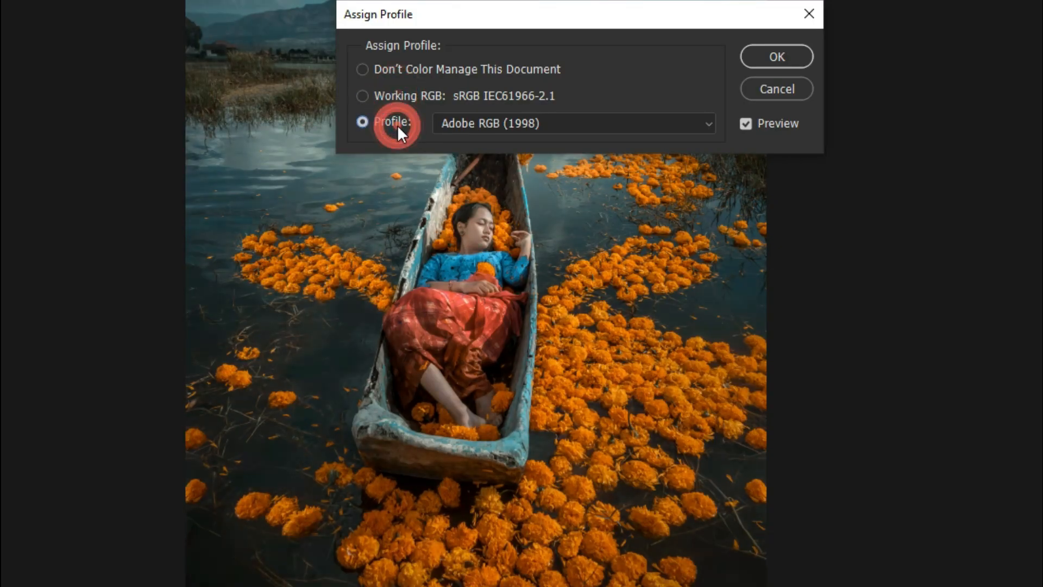
left_click(396, 97)
left_click(771, 60)
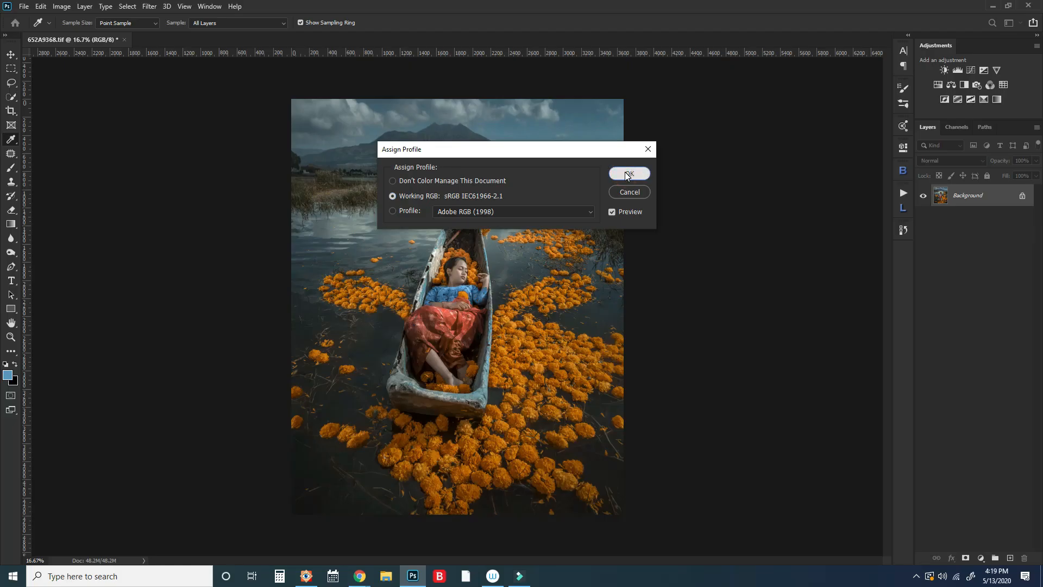
Step: Resize the image to a height of 1300 pixels, keeping its proportions, with Bicubic (smooth gradients) resampling
key("z")
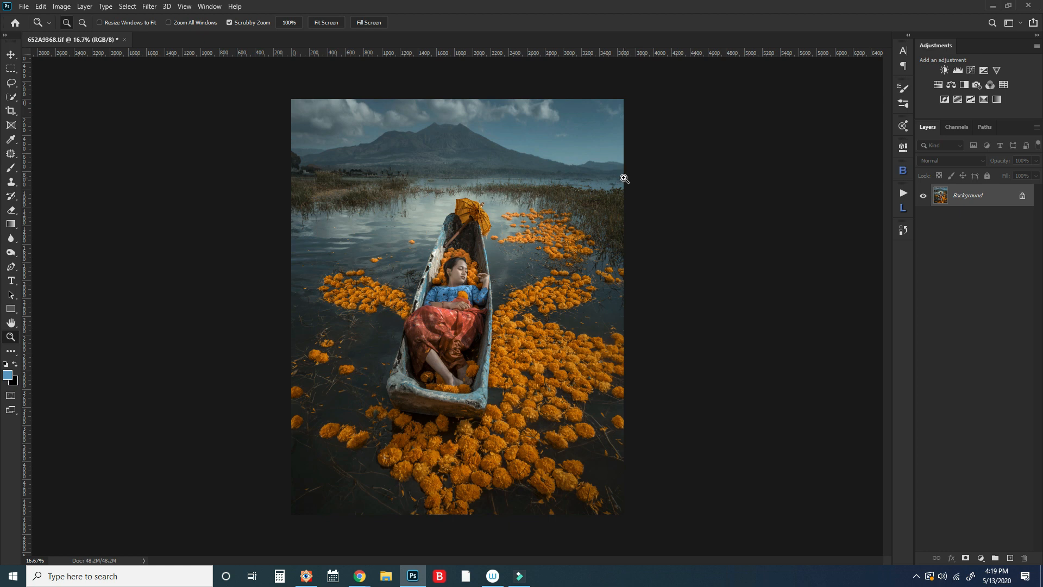
left_click(452, 338)
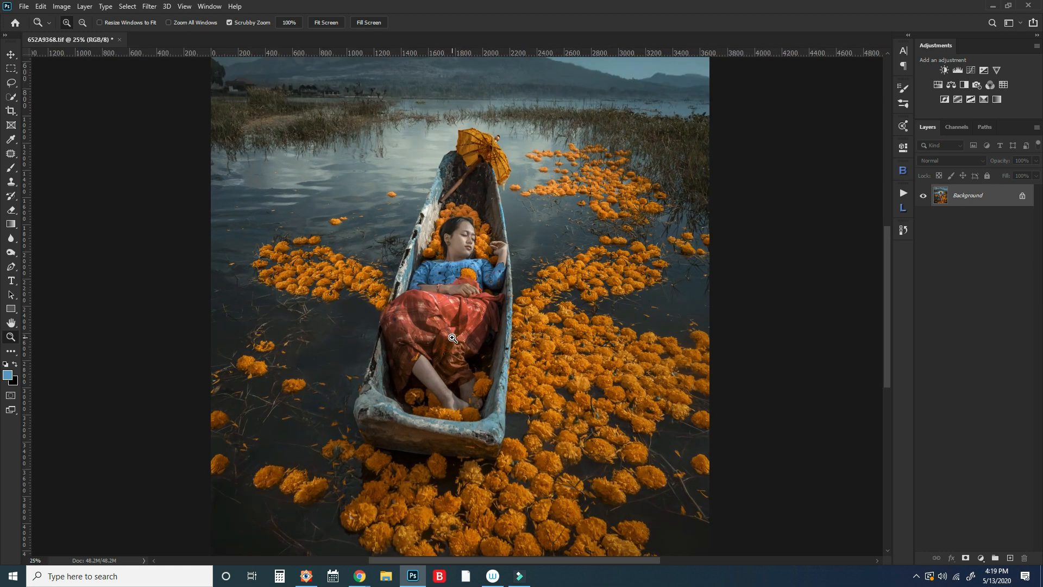
left_click(62, 6)
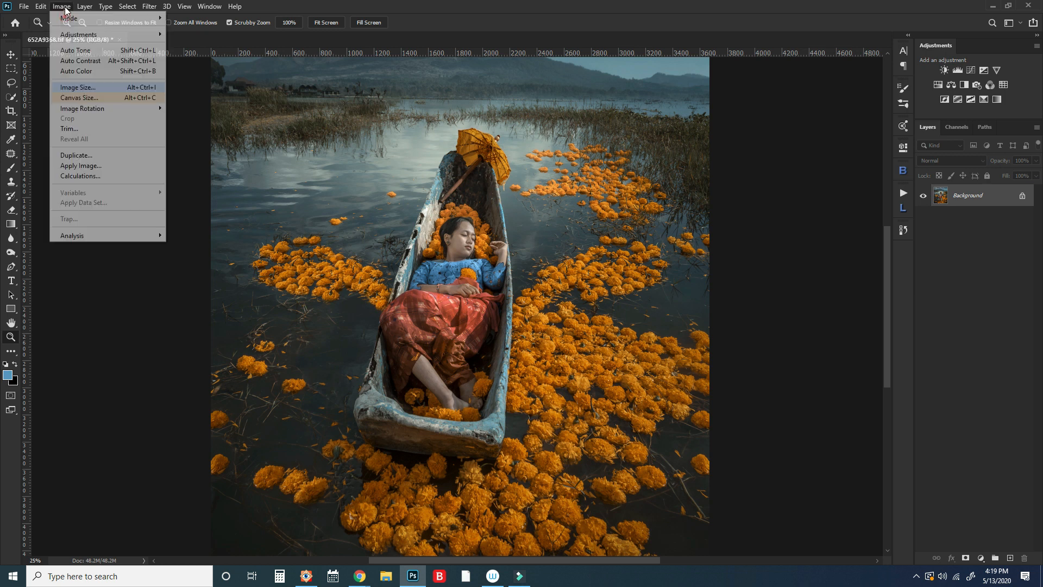
left_click(73, 87)
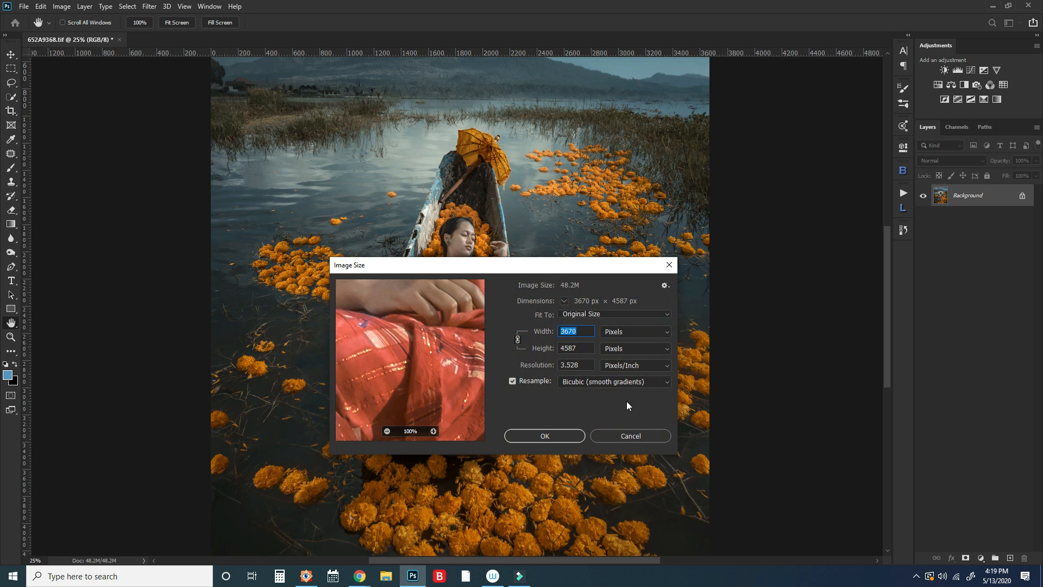
key("Tab")
type("1")
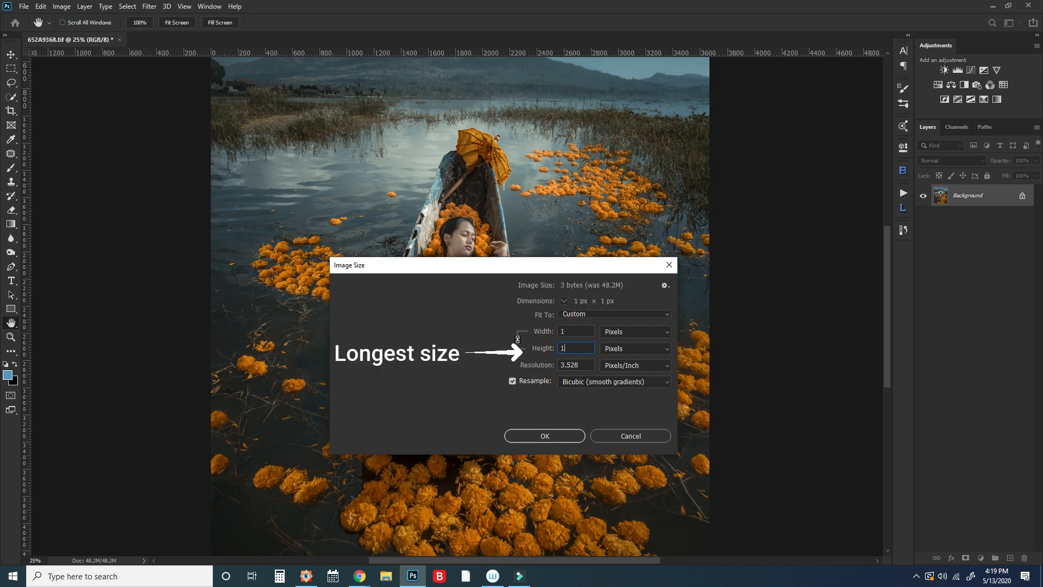
type("300")
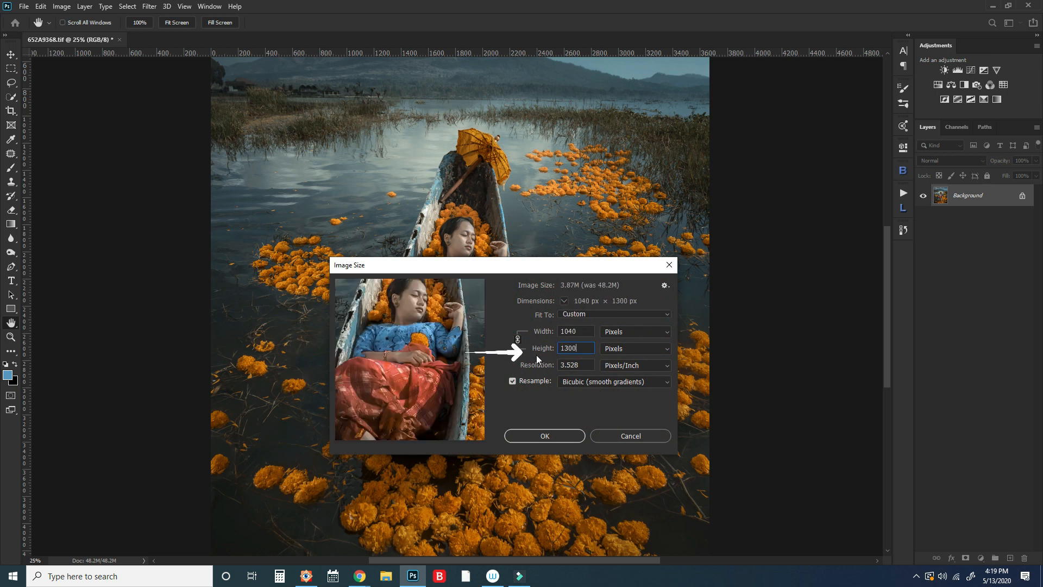
left_click(608, 382)
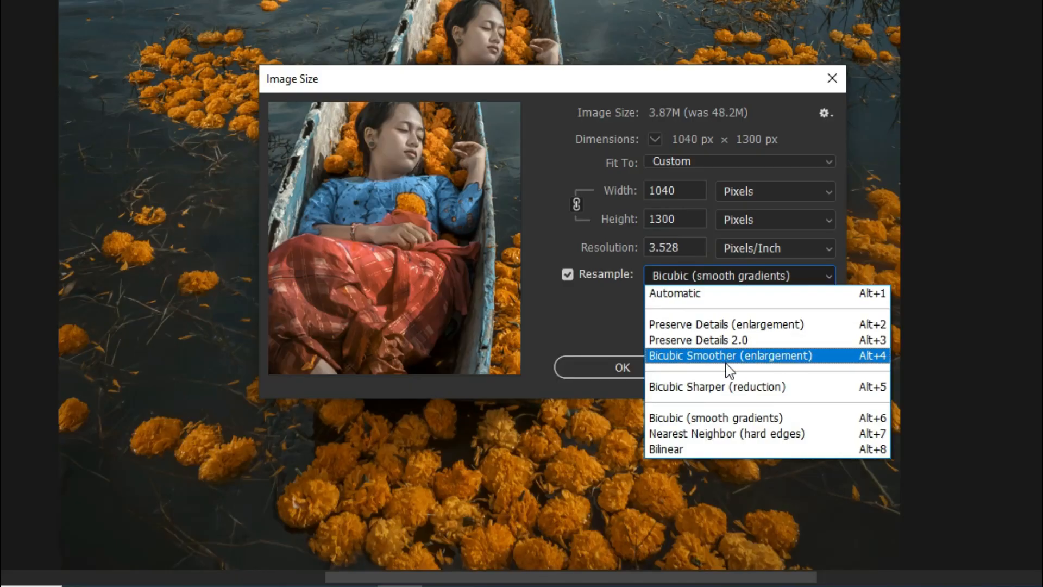
left_click(747, 419)
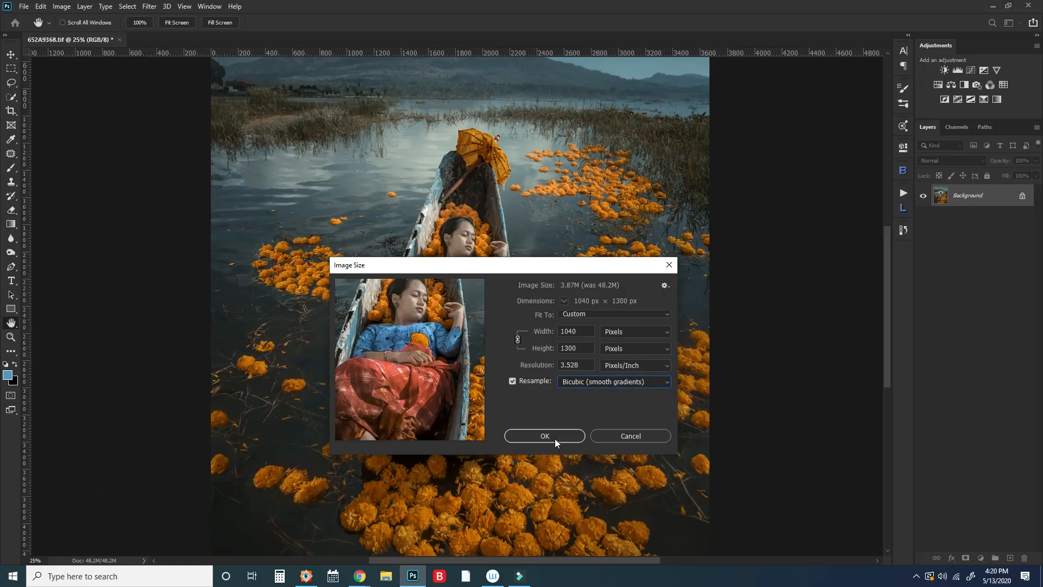
left_click(555, 439)
Step: Duplicate the Background layer to hold the local sharpening
left_click_drag(455, 303, 500, 323)
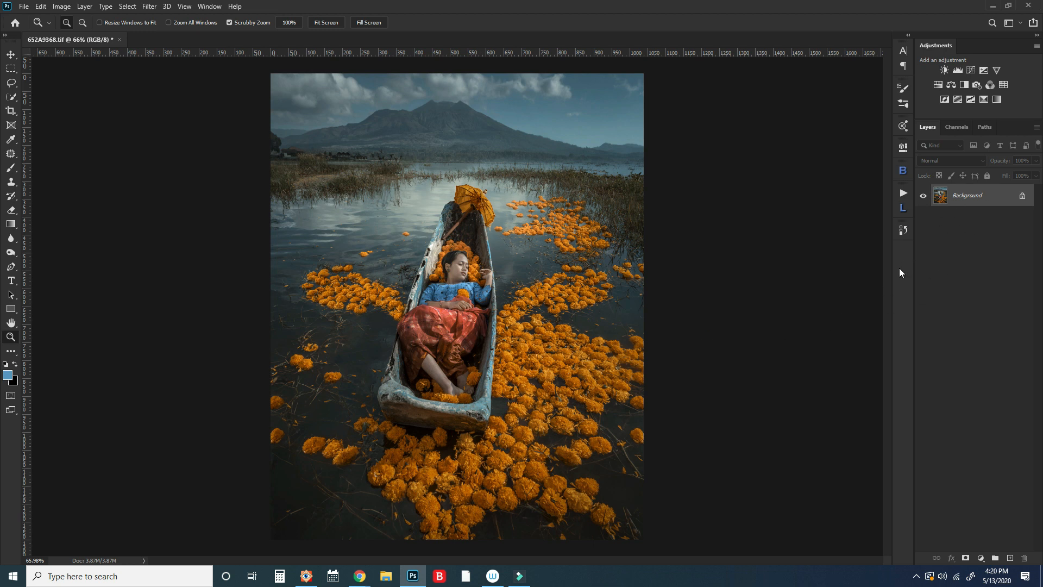
left_click(524, 380)
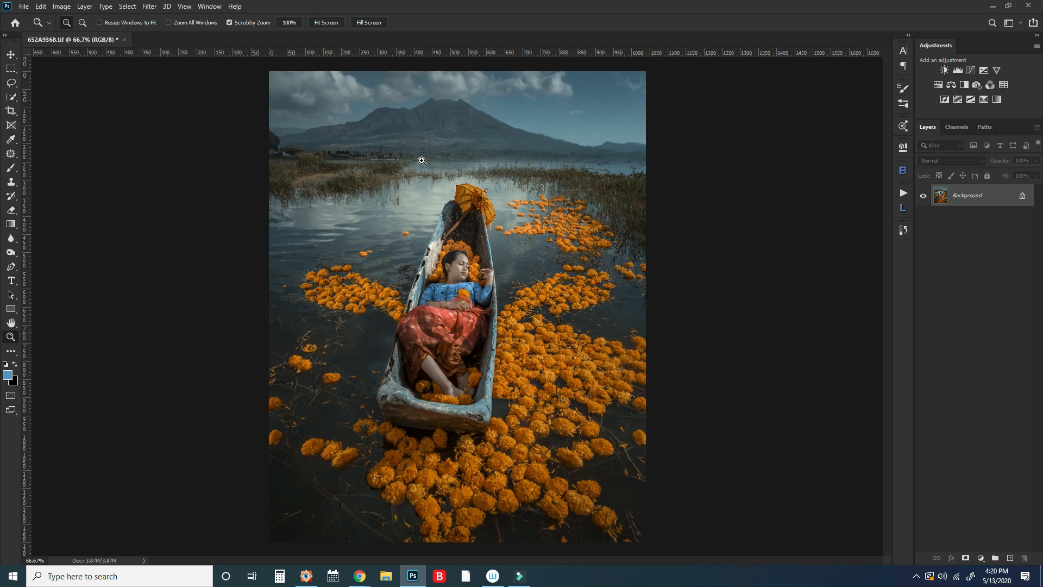
left_click(480, 274)
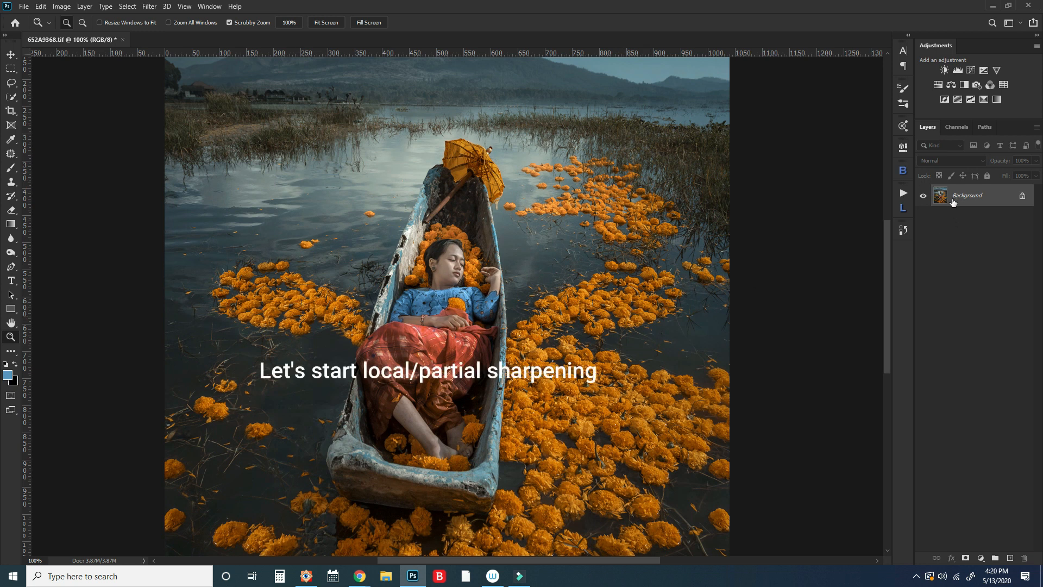
left_click_drag(955, 202, 1011, 560)
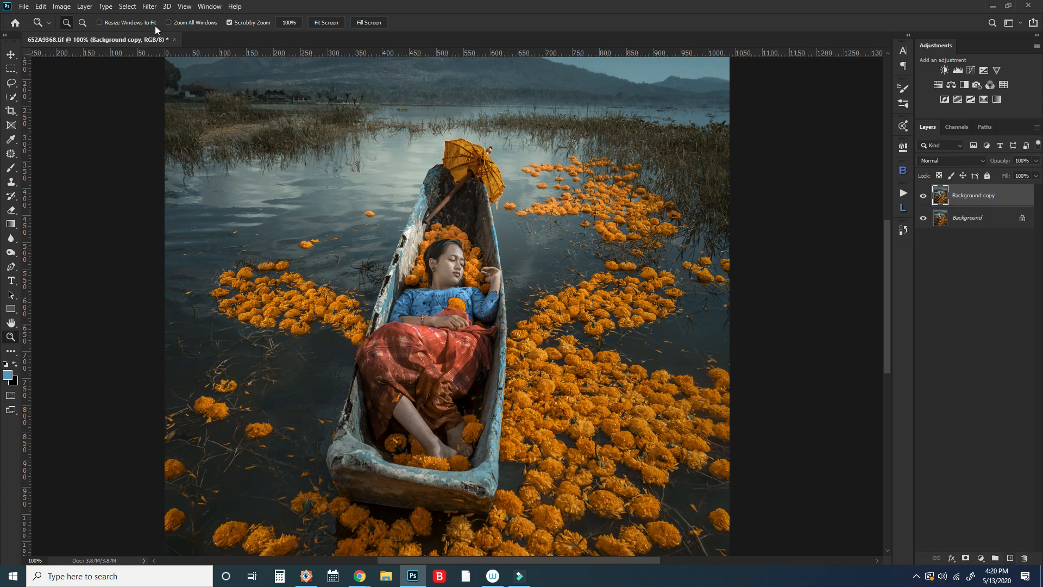
Step: Apply the Sharpen filter to the layer copy and hide the effect with a layer mask inverted to black
left_click(149, 6)
mouse_move(175, 179)
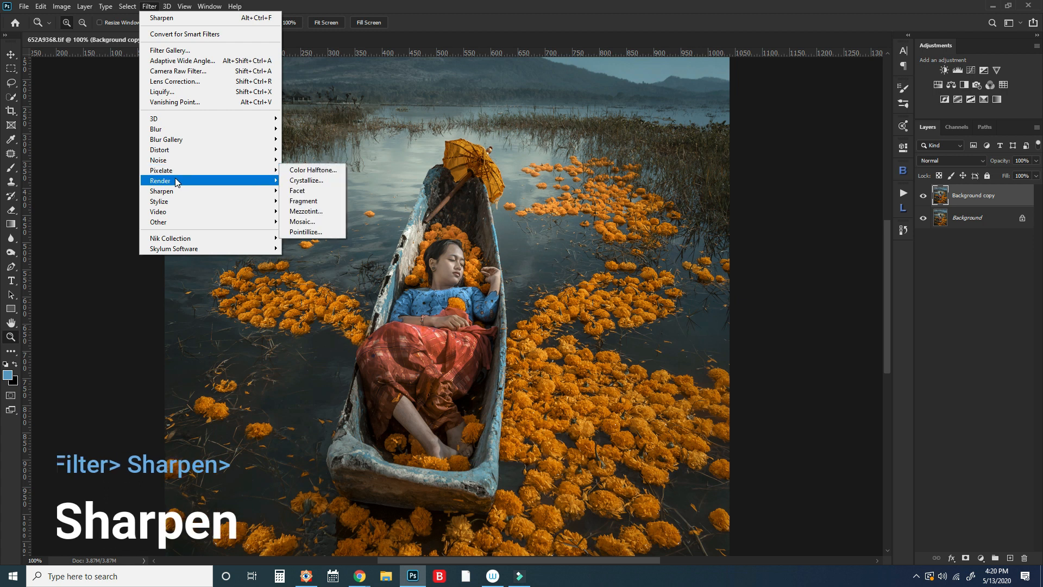
left_click(307, 202)
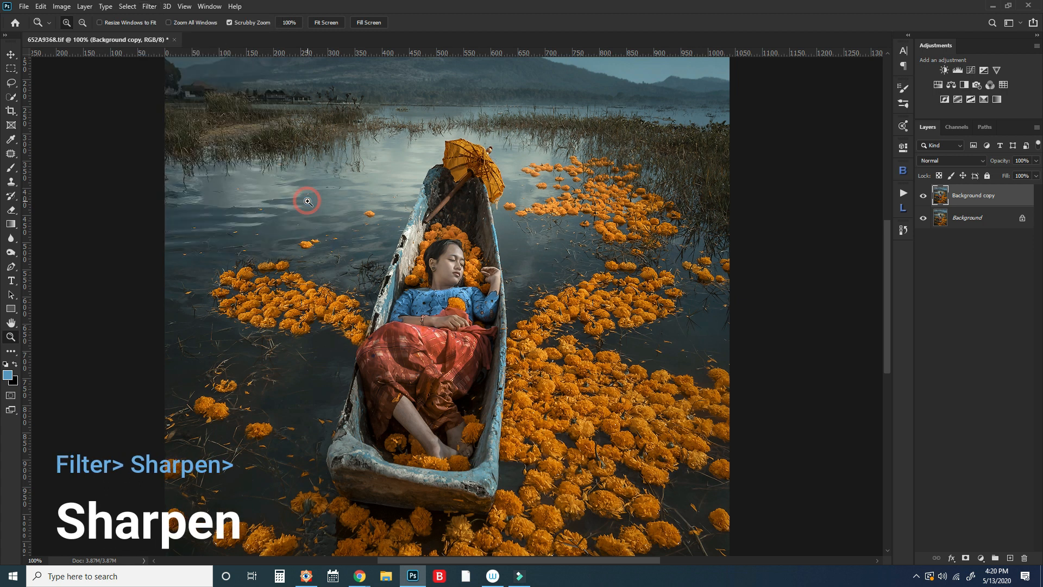
left_click(965, 558)
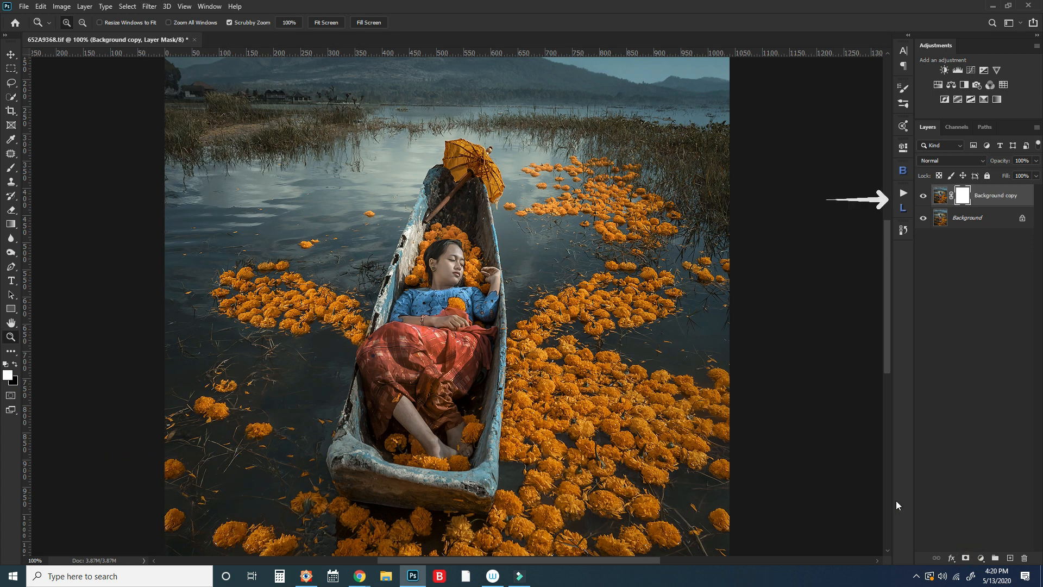
key("ctrl+i")
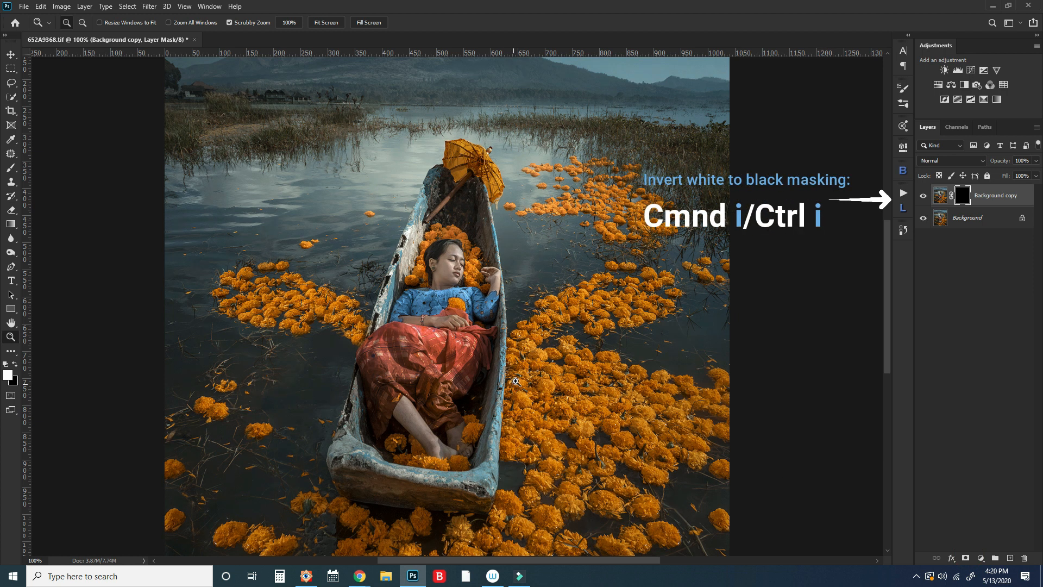
Step: Brush white on the layer mask over the marigolds, the skirt and the far end of the boat to reveal the sharpening there
left_click(11, 168)
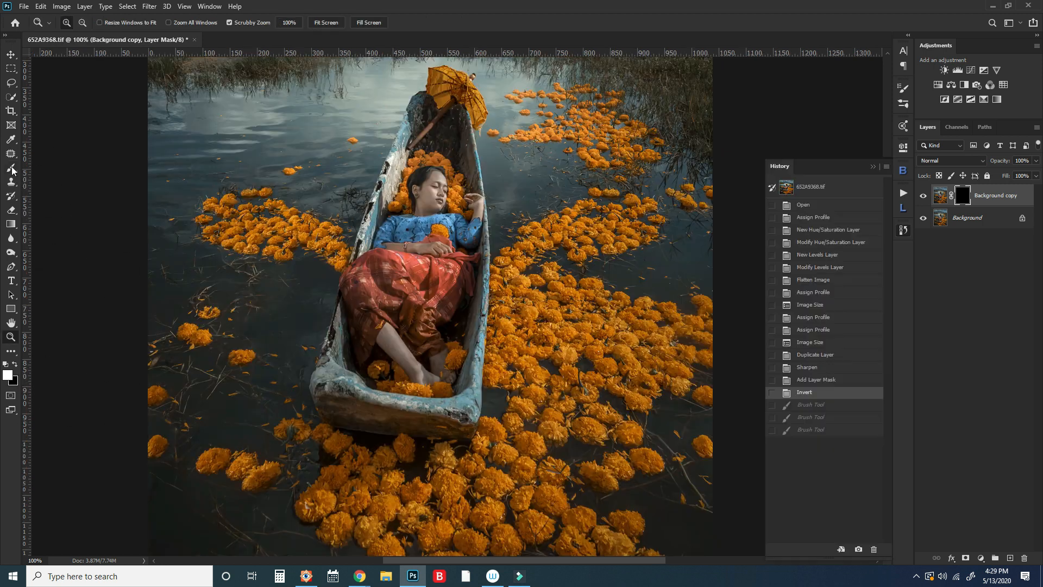
left_click(11, 168)
key("z")
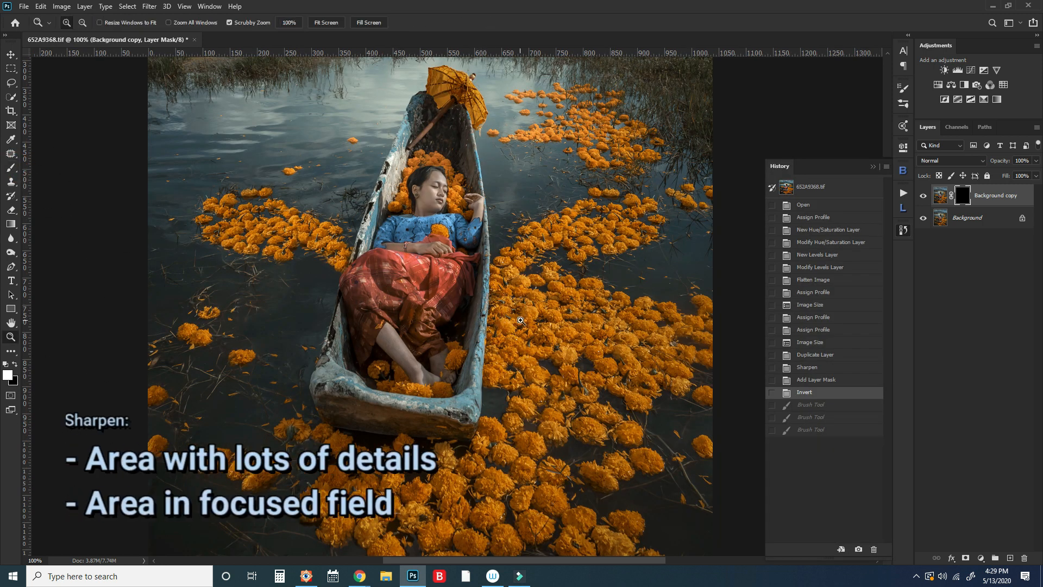
left_click_drag(538, 336, 578, 348)
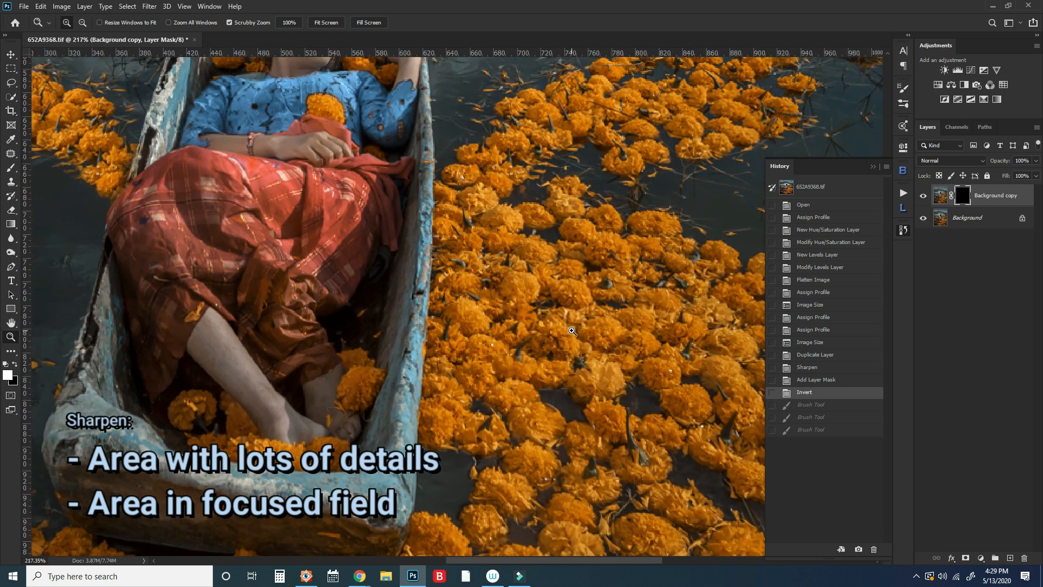
key("b")
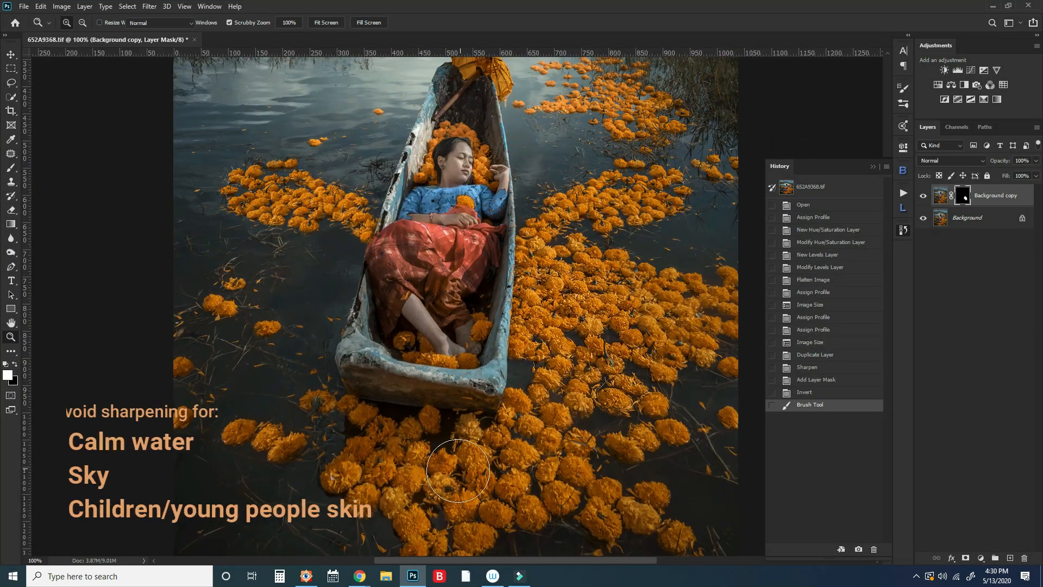
key("b")
mouse_move(458, 470)
left_mouse_down()
mouse_move(458, 487)
mouse_move(555, 434)
mouse_move(550, 416)
left_mouse_up()
left_click_drag(433, 262, 398, 276)
mouse_move(343, 209)
left_mouse_down()
mouse_move(250, 190)
mouse_move(258, 198)
left_mouse_up()
left_click_drag(279, 448, 242, 445)
mouse_move(632, 510)
left_mouse_down()
mouse_move(630, 412)
mouse_move(589, 310)
left_mouse_up()
left_click_drag(623, 130, 607, 97)
mouse_move(479, 98)
left_mouse_down()
mouse_move(481, 82)
mouse_move(478, 90)
left_mouse_up()
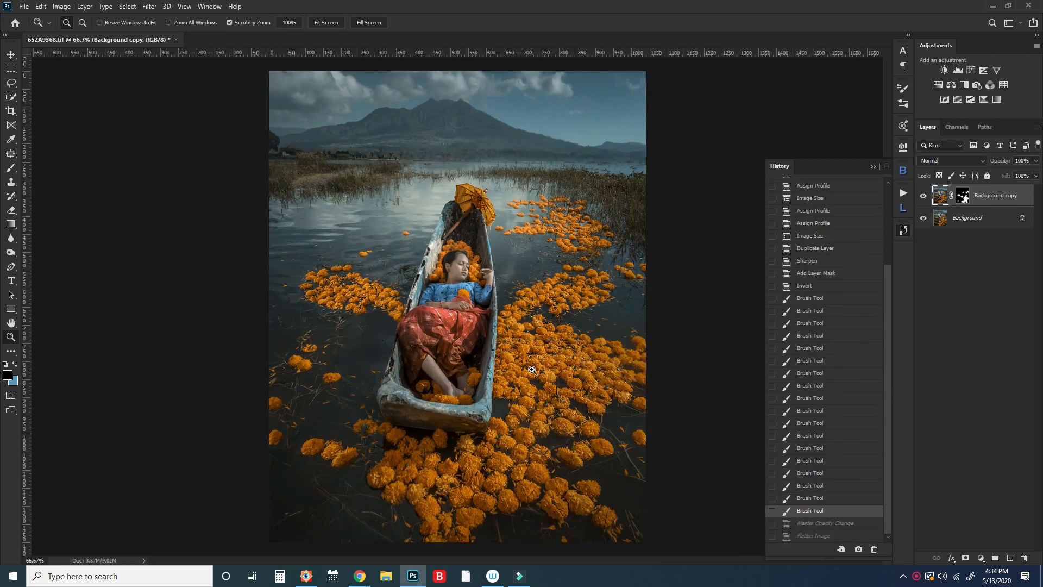
Step: Check the sharpened details up close and lower the layer copy's opacity to 76%
left_click(532, 370)
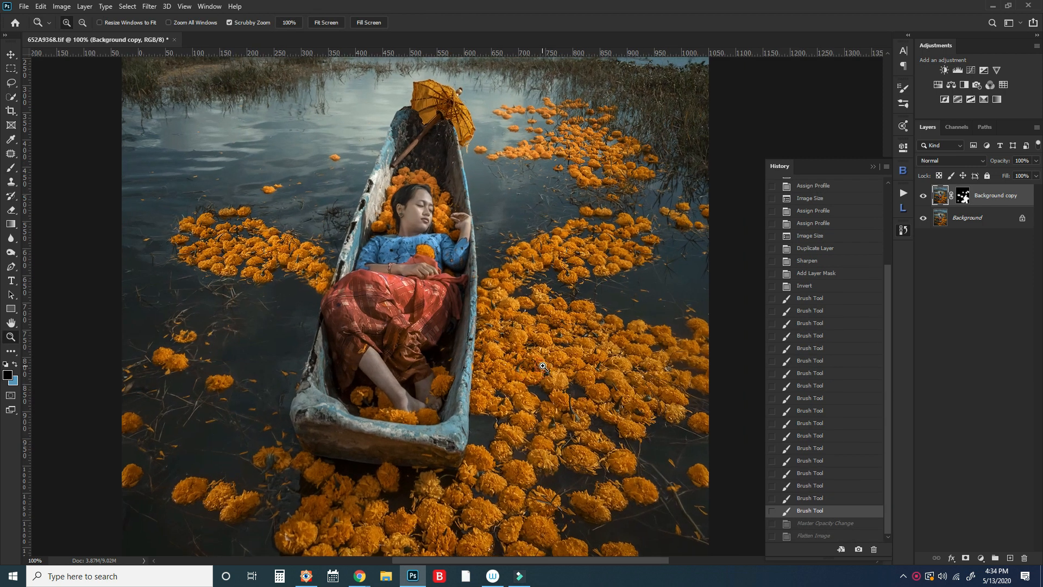
left_click(543, 365)
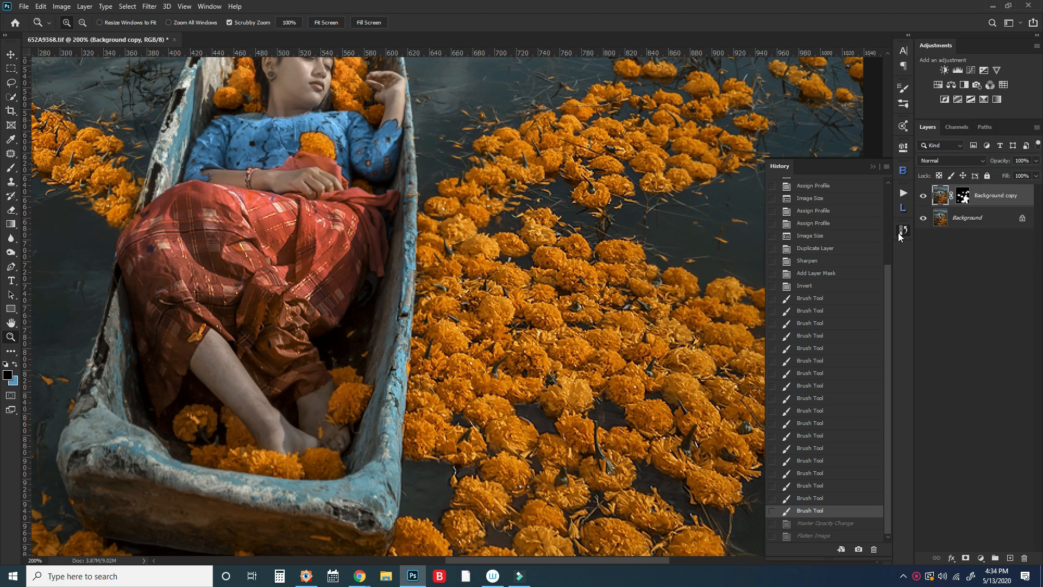
left_click(1036, 161)
left_click_drag(1035, 173, 1022, 173)
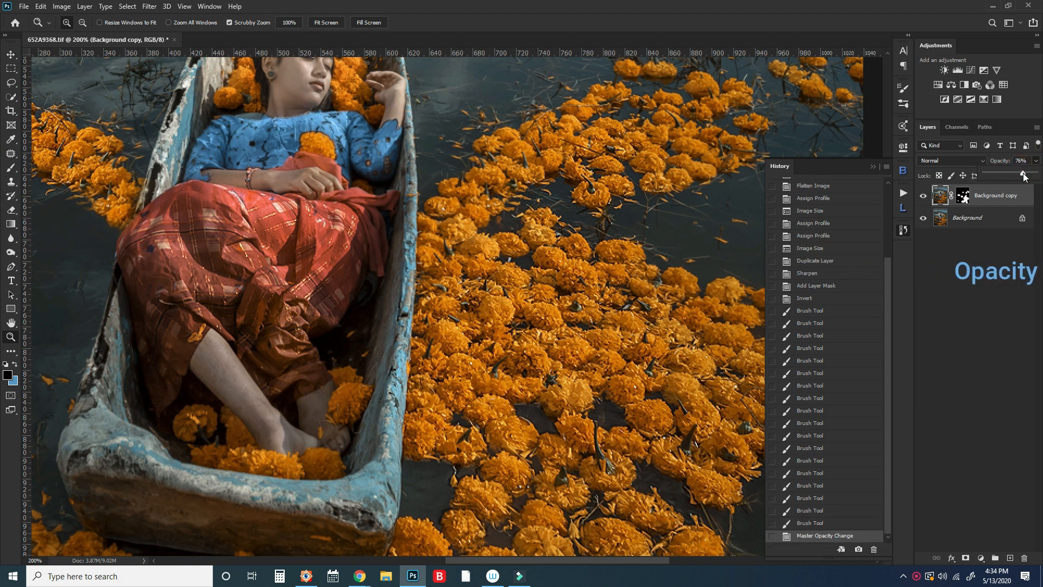
left_click(633, 320)
Step: Flatten the image into a single Background layer
left_click(476, 339, "alt")
left_click(476, 338, "alt")
left_click(476, 339, "alt")
left_click(476, 338, "alt")
left_click(1037, 128)
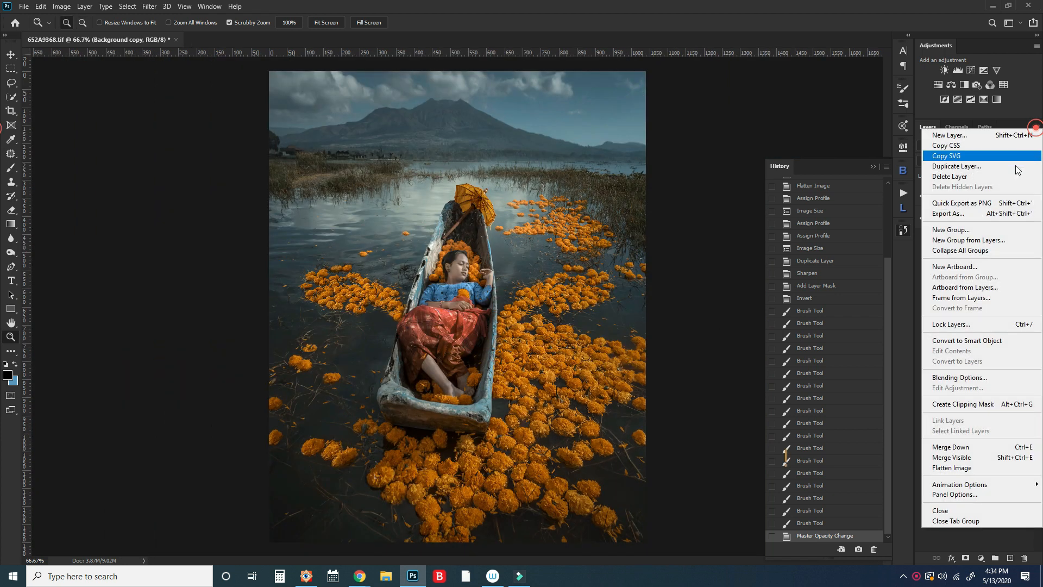
left_click(948, 463)
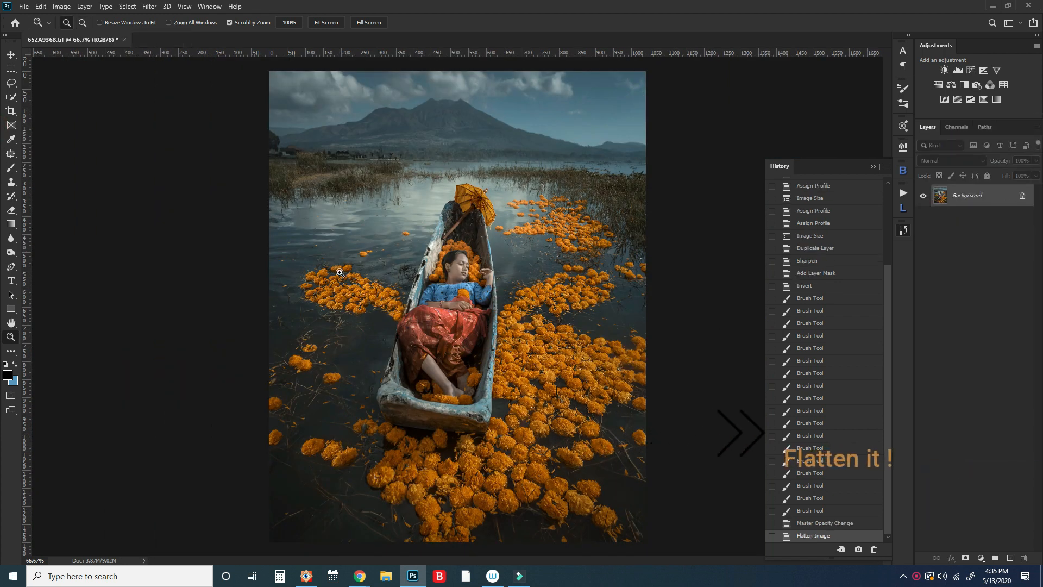
Step: Set up a Save for Web (Legacy) export of the flattened photo with the PNG-24 preset
left_click(24, 6)
mouse_move(57, 165)
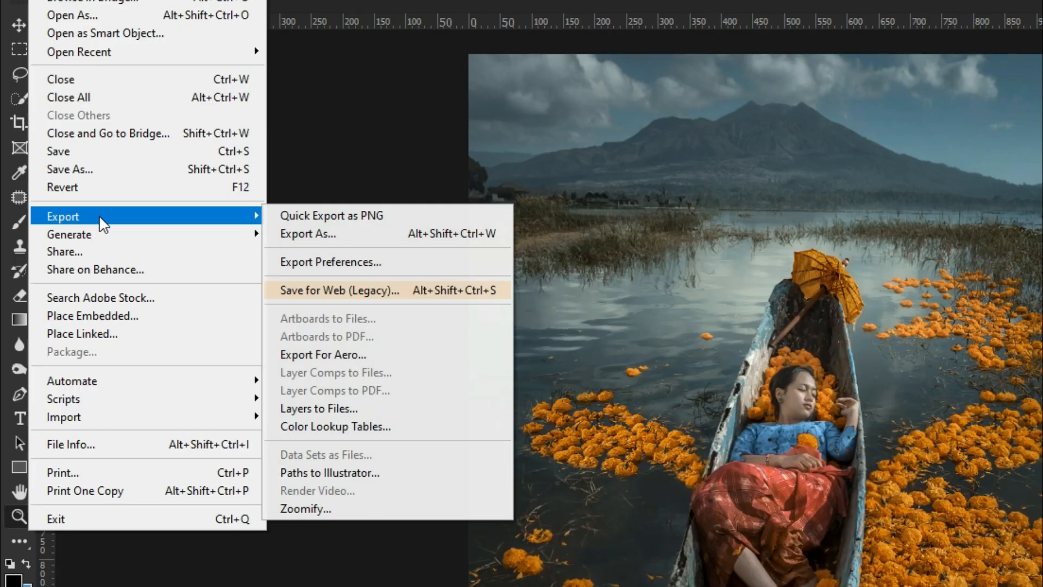
left_click(308, 290)
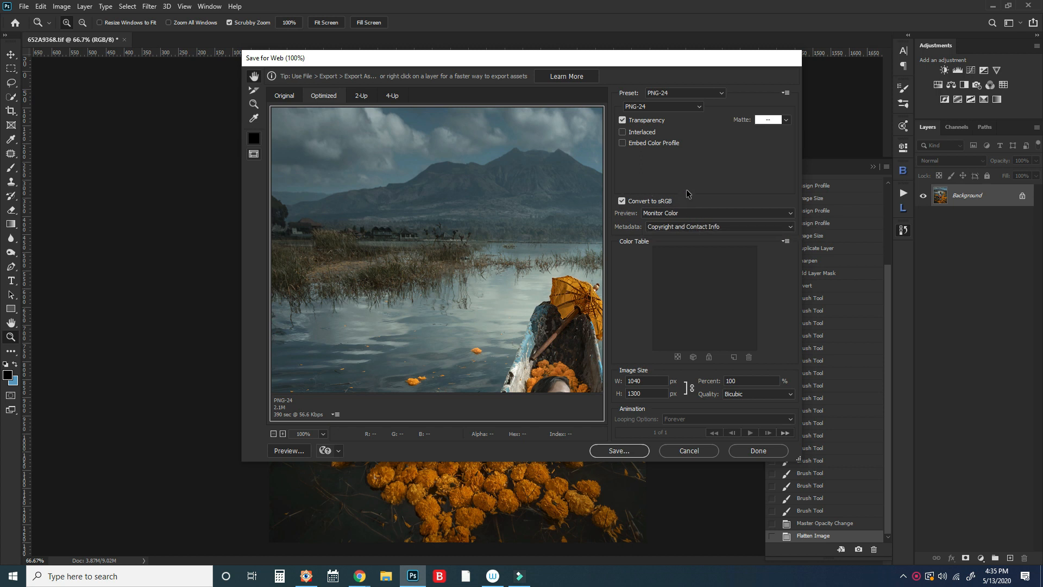
left_click(690, 93)
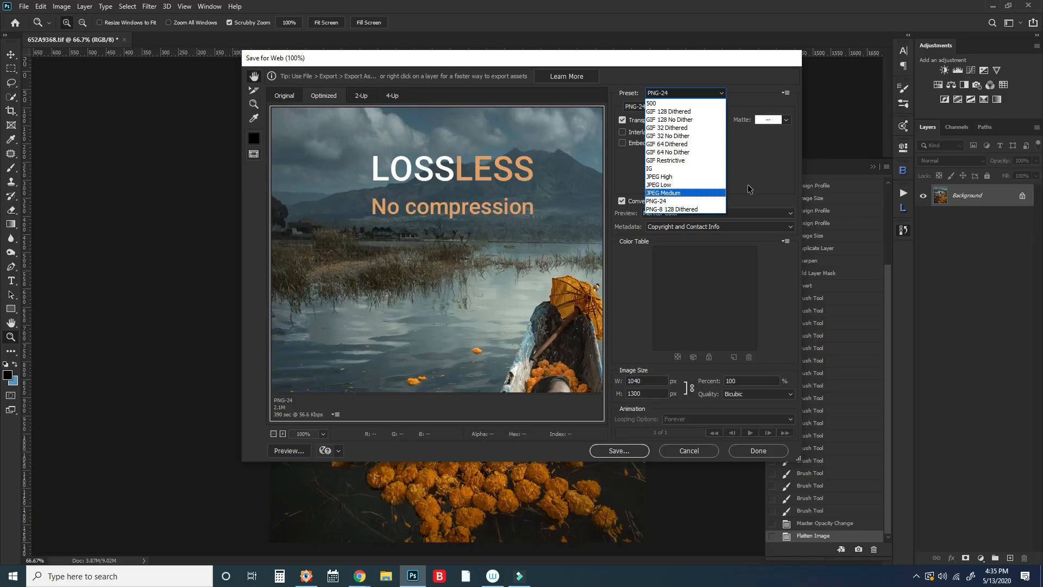
left_click(748, 187)
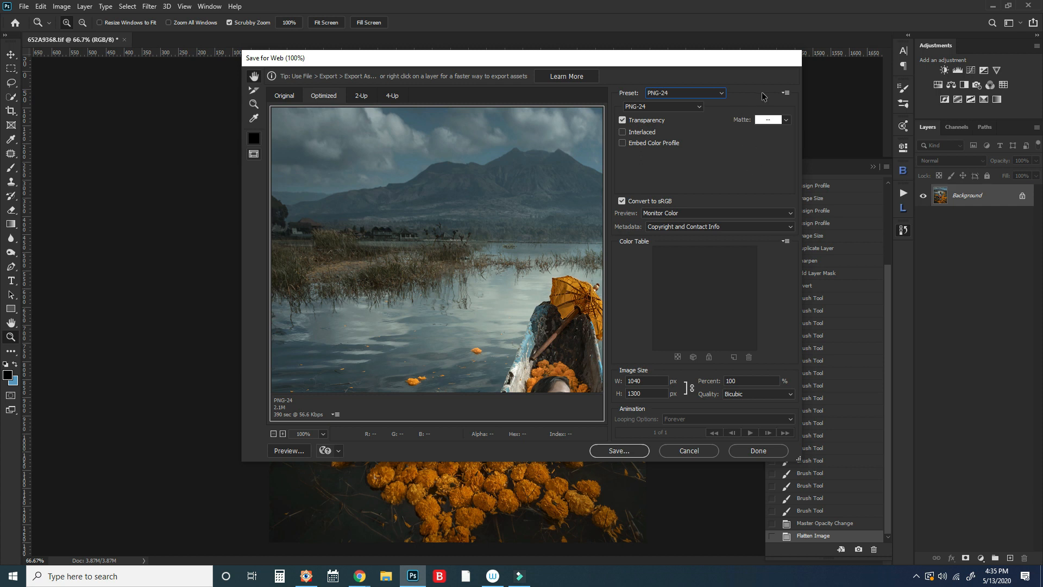
left_click(785, 93)
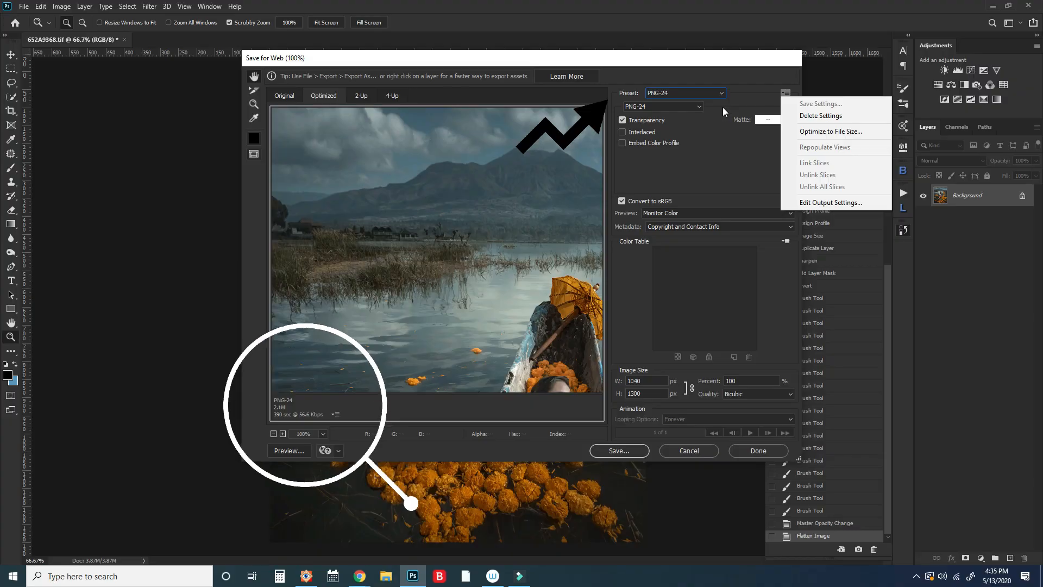
left_click(557, 140)
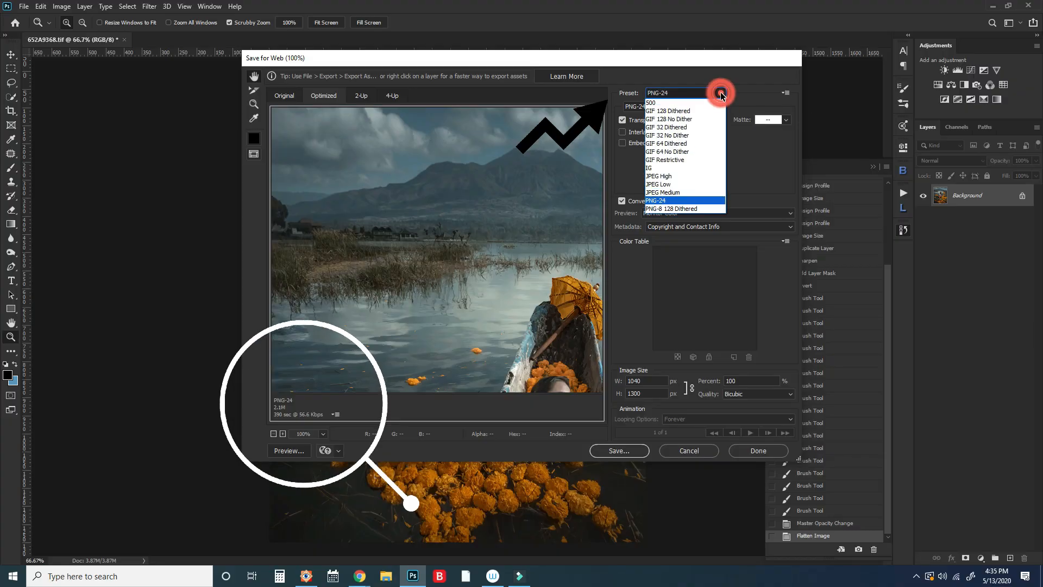
left_click(703, 201)
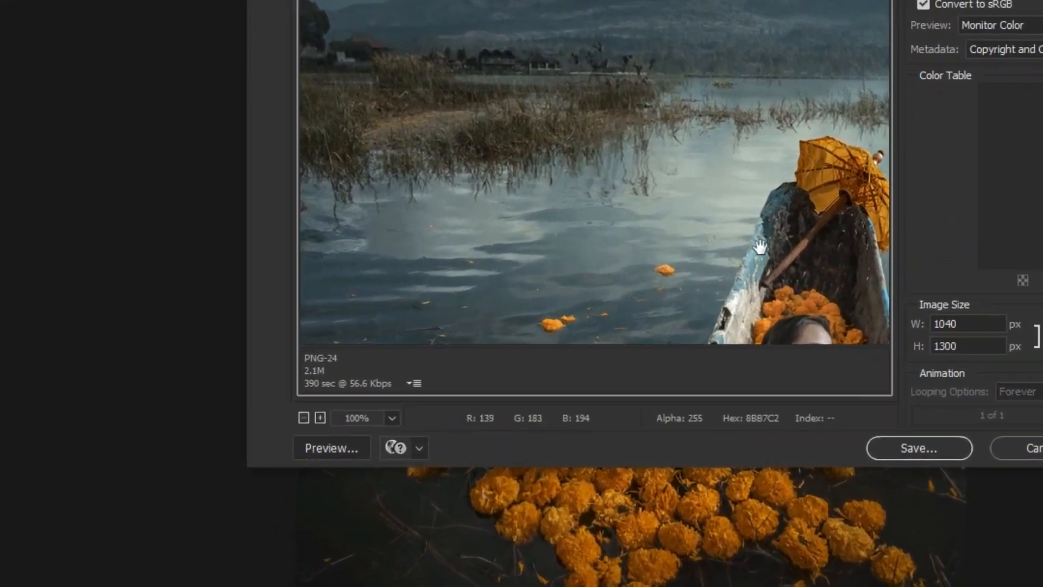
Step: Check the woman and the marigolds in the export preview and save the optimized image as Bali in the Youtube folder
left_click_drag(764, 248, 334, 164)
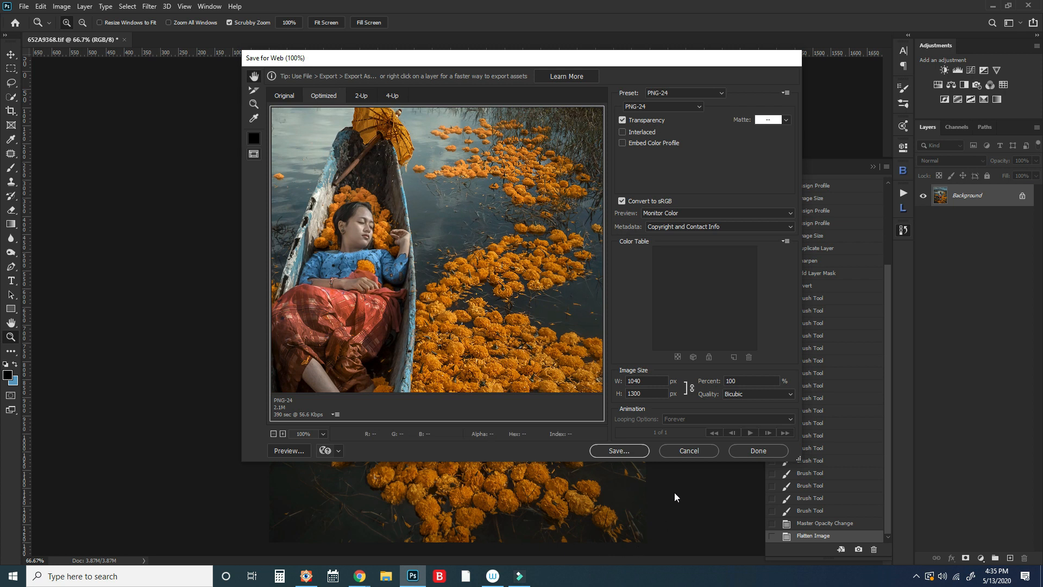
left_click(619, 451)
type("Bali")
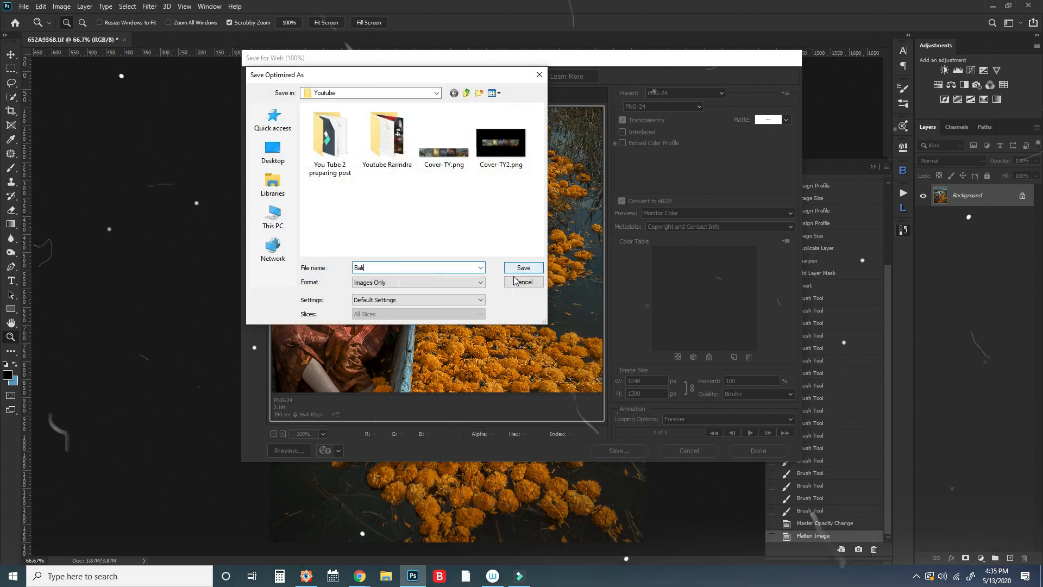